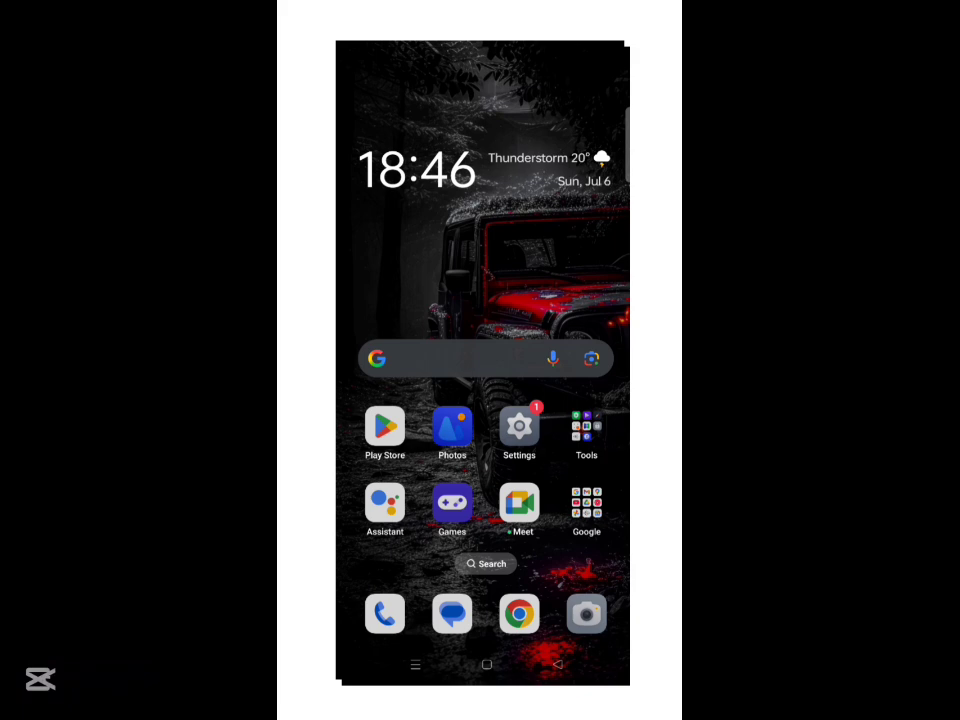
Search Google Play for 'pydroid' and bring up the Pydroid 3 app page
click(385, 428)
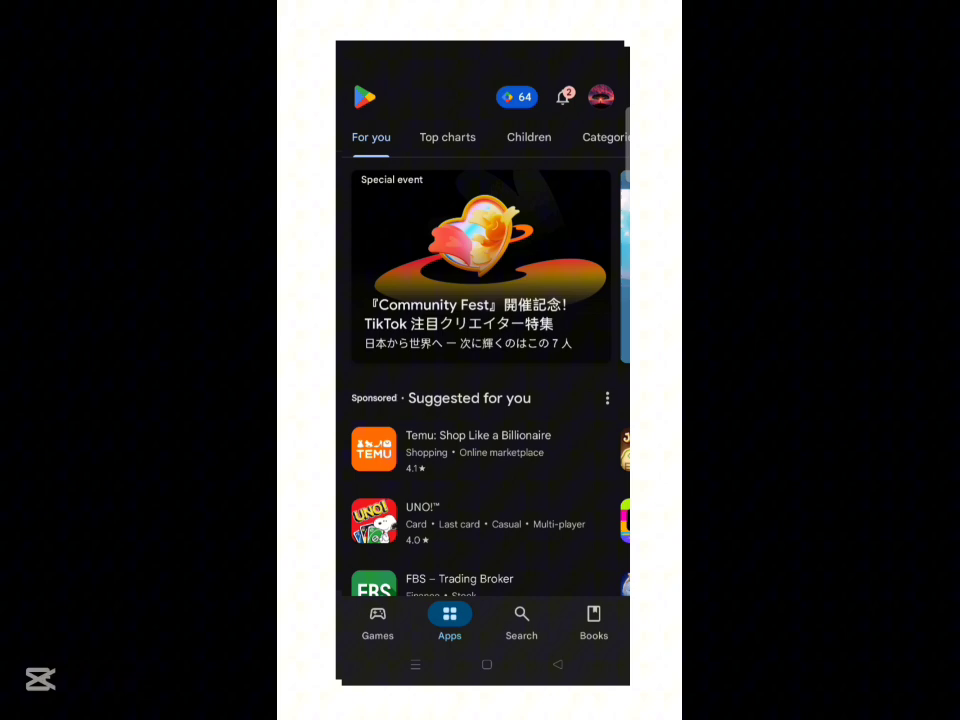
click(521, 623)
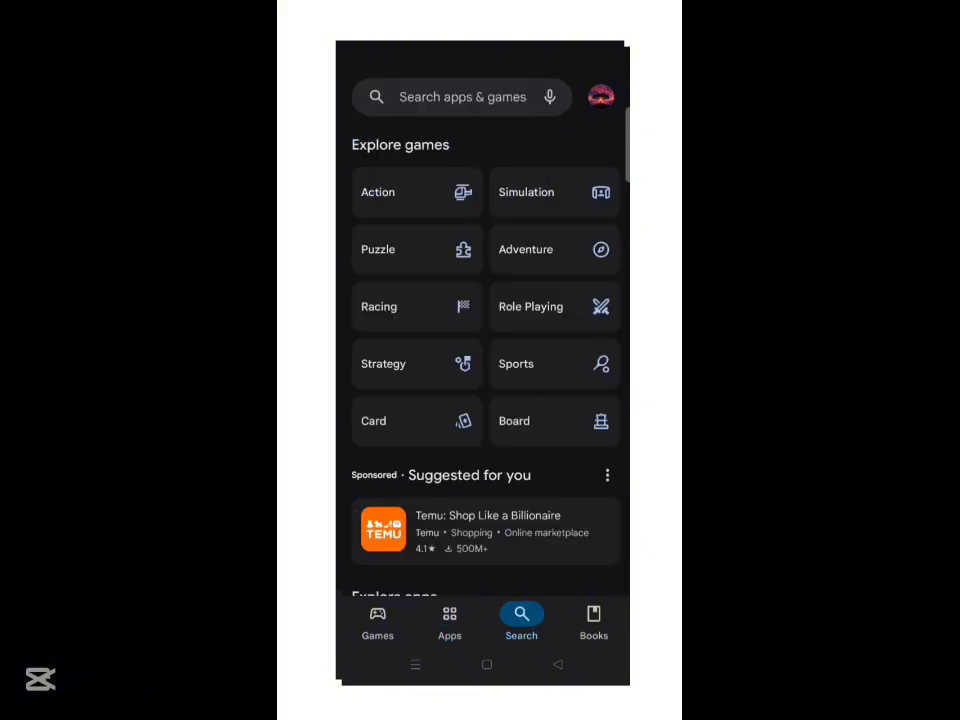
click(462, 97)
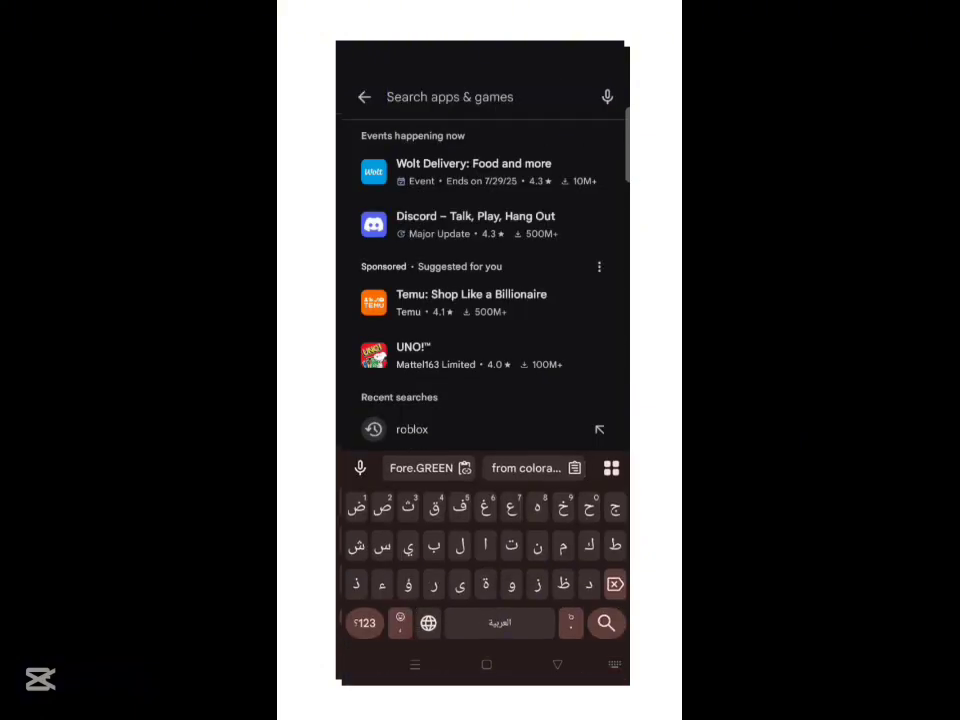
click(428, 623)
text(py)
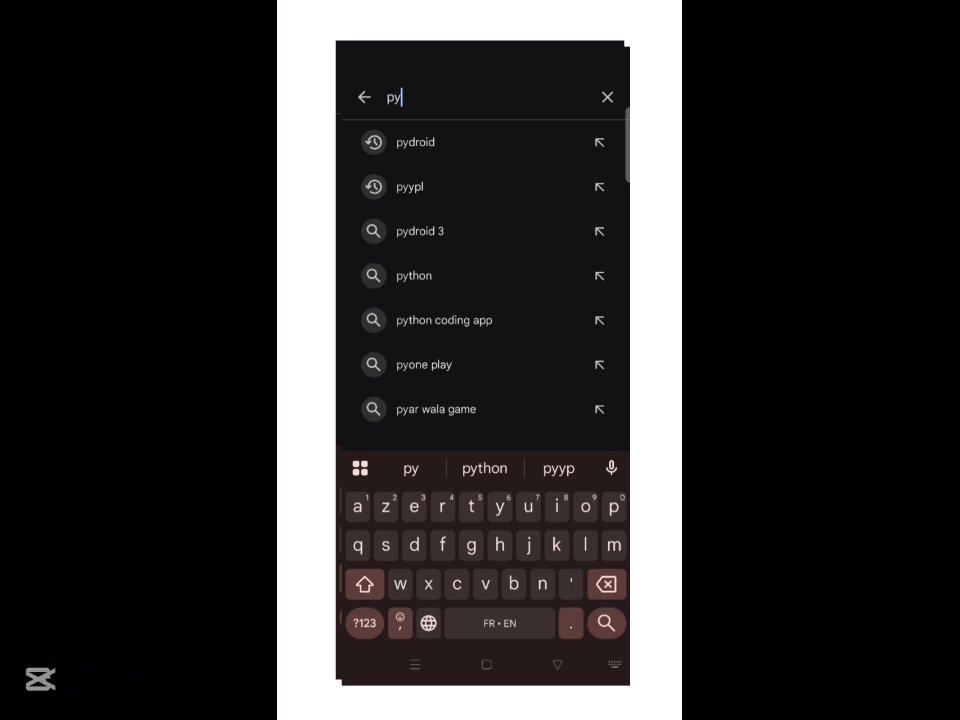
text(droid)
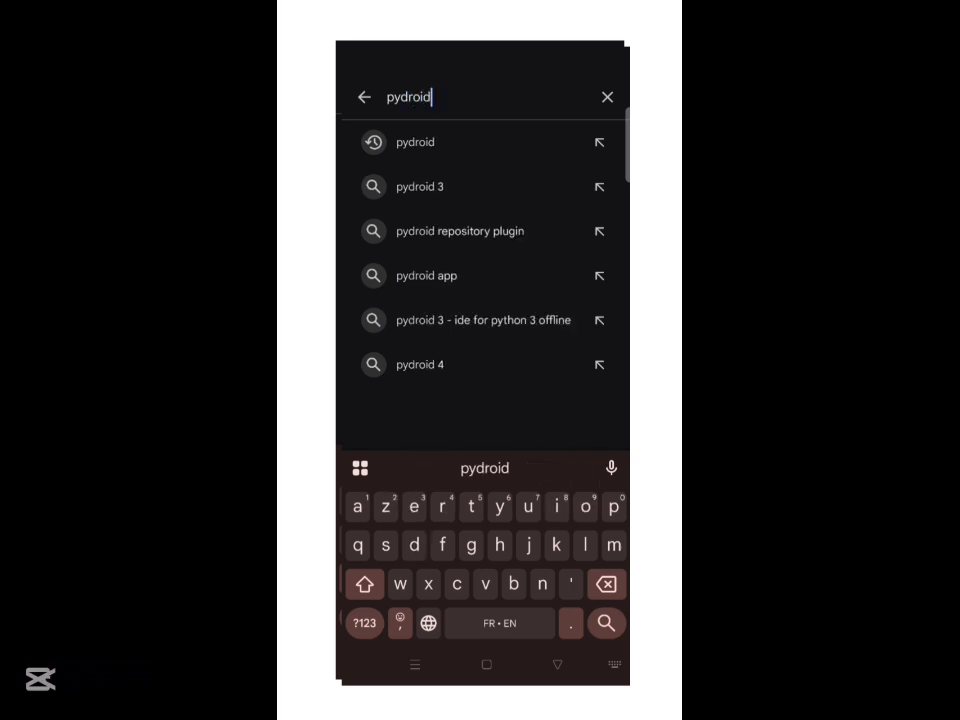
click(420, 186)
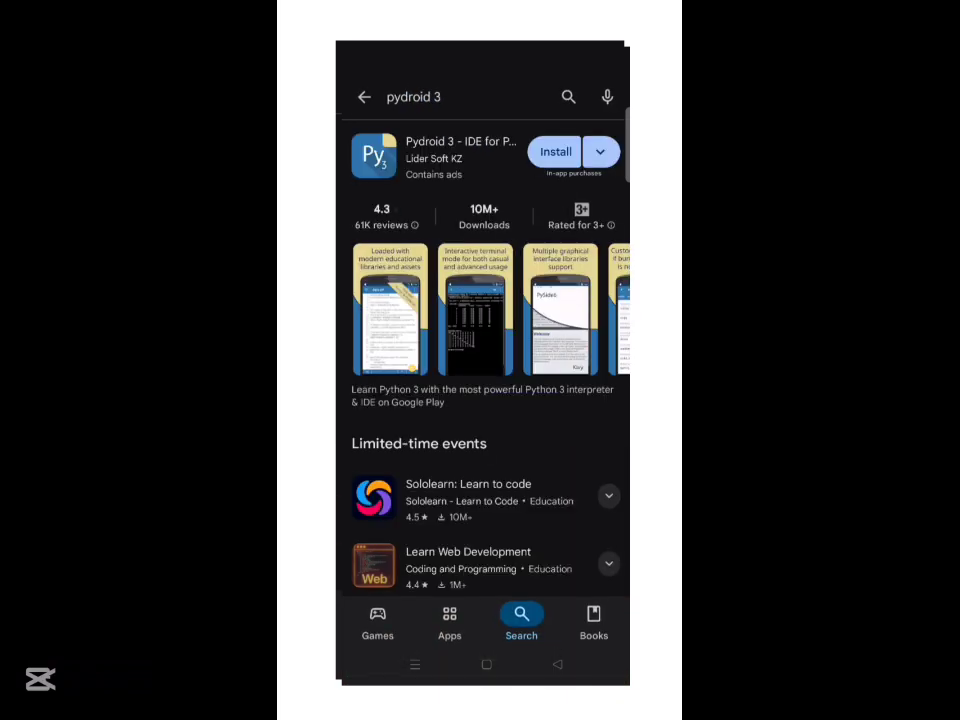
scroll(483, 400, down, 2)
scroll(483, 400, up, 2)
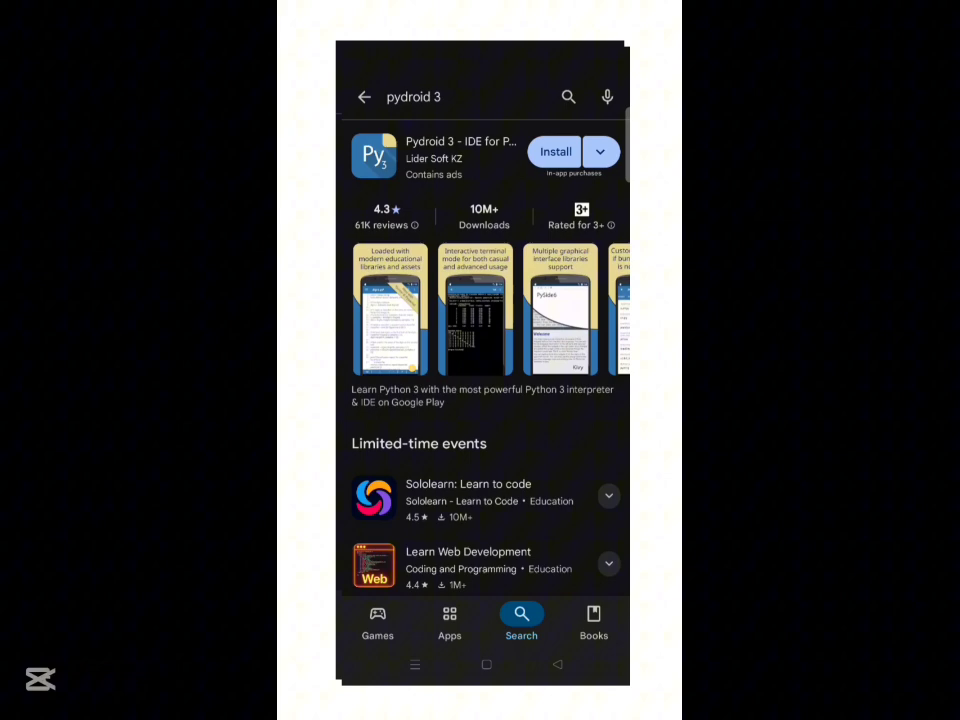
click(440, 155)
scroll(483, 310, right, 2)
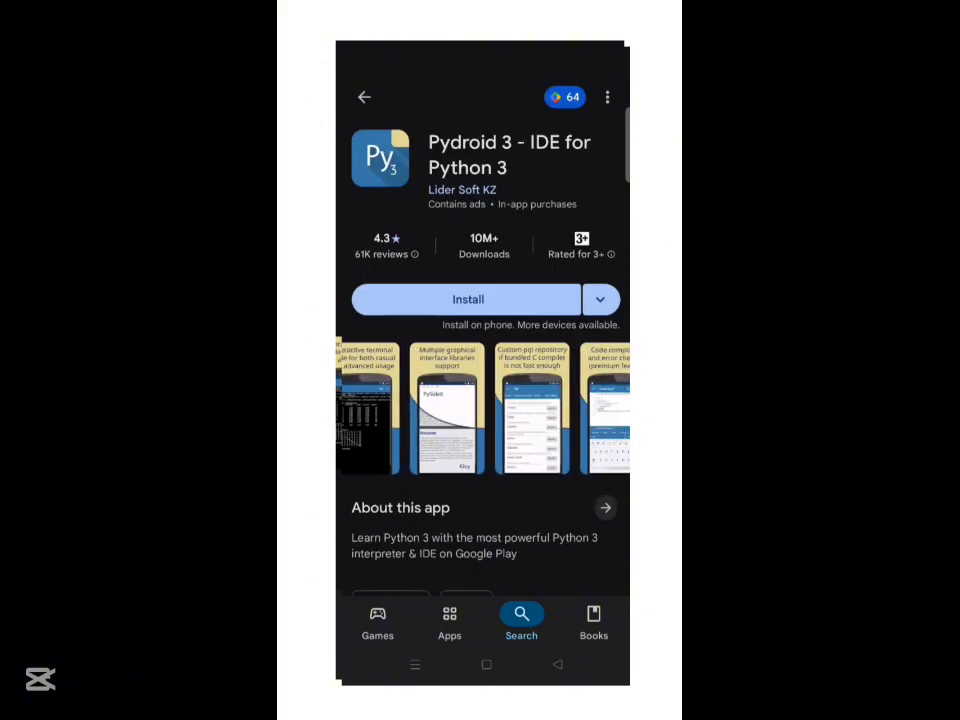
scroll(483, 410, right, 2)
scroll(483, 400, down, 2)
scroll(483, 400, up, 2)
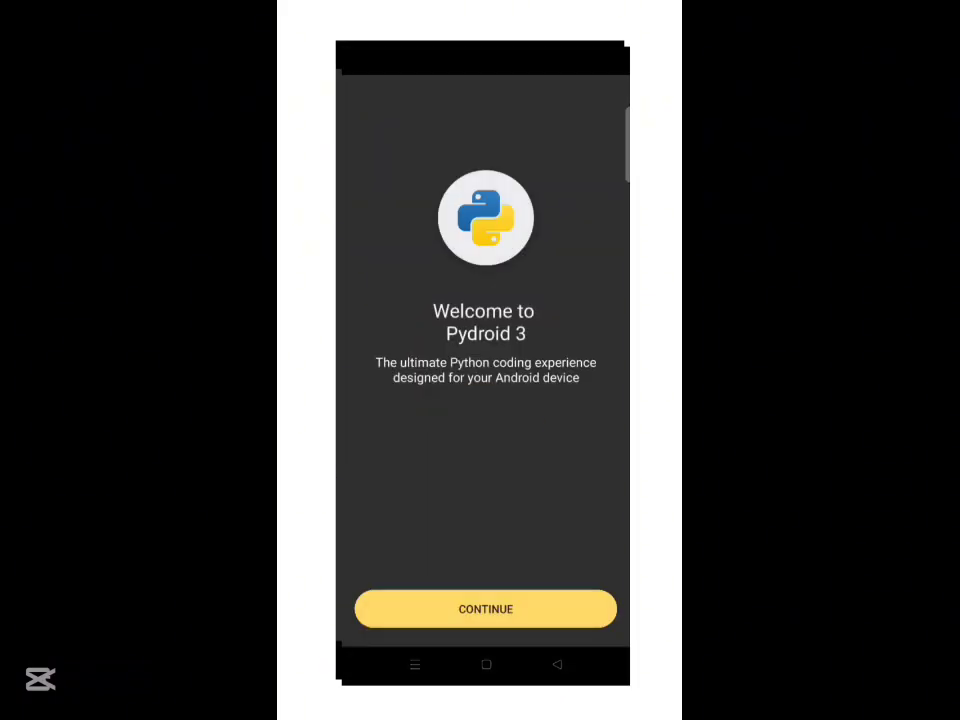
Answer the setup with Learning Python as goal and Beginner as Python level
click(485, 608)
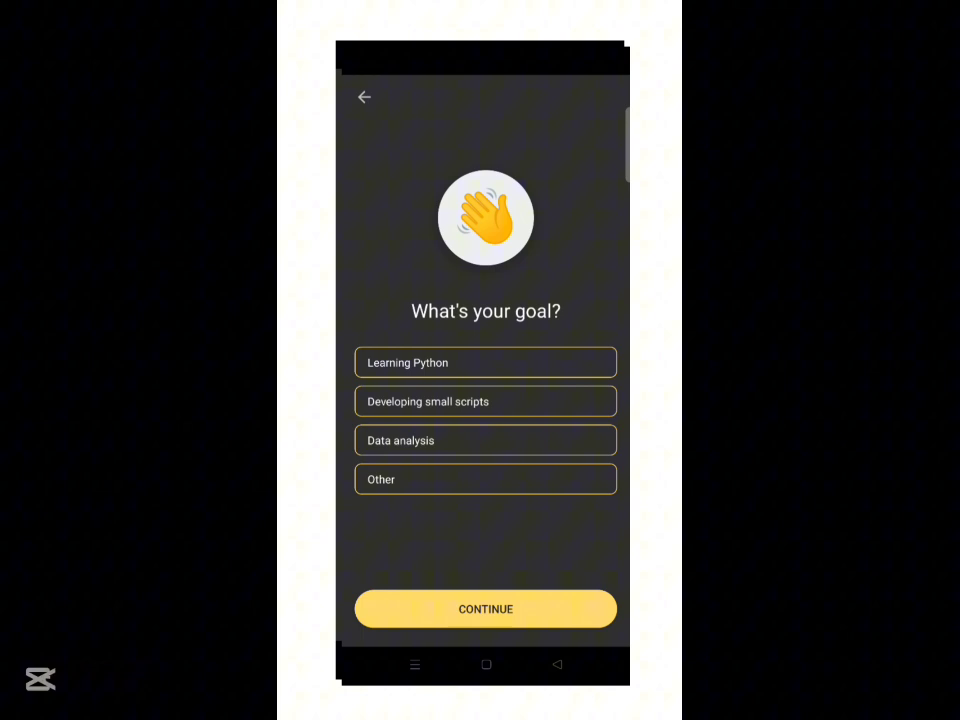
click(485, 362)
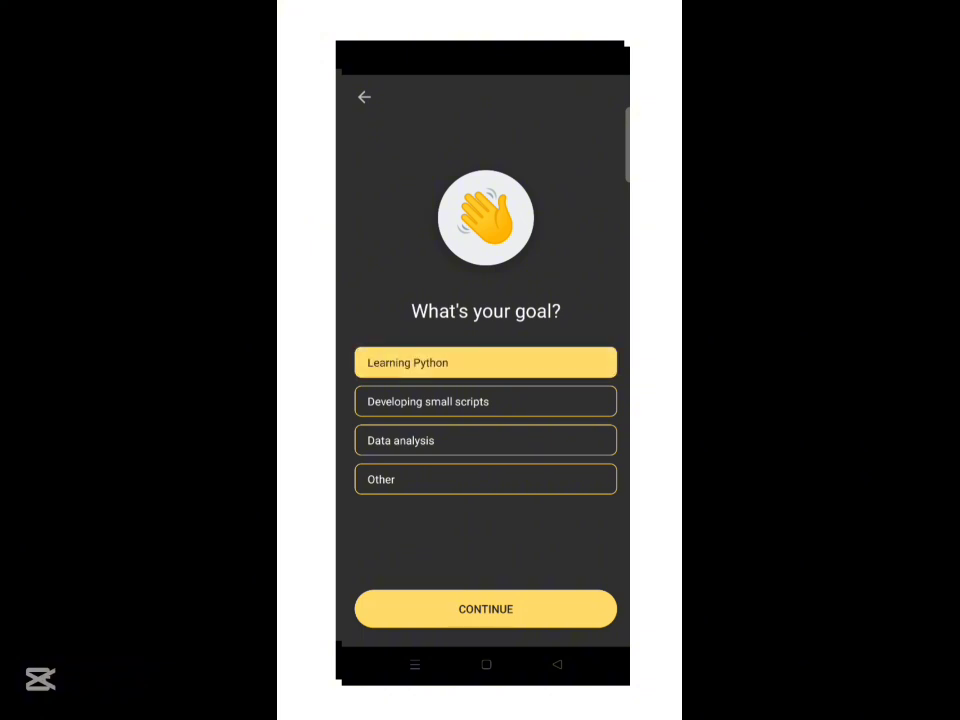
click(485, 608)
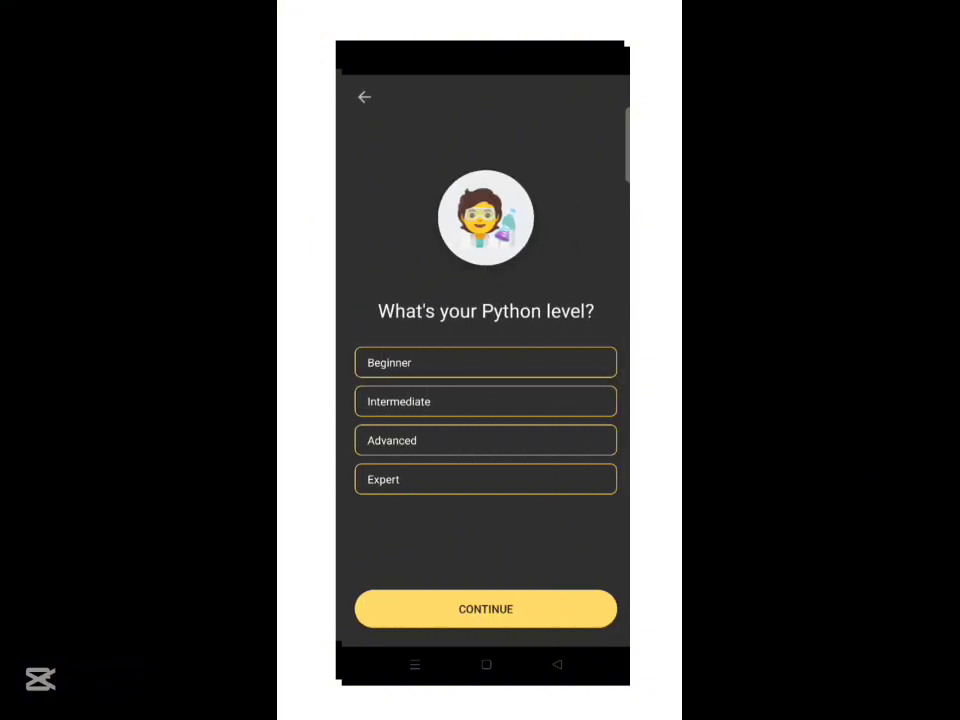
click(485, 362)
click(485, 608)
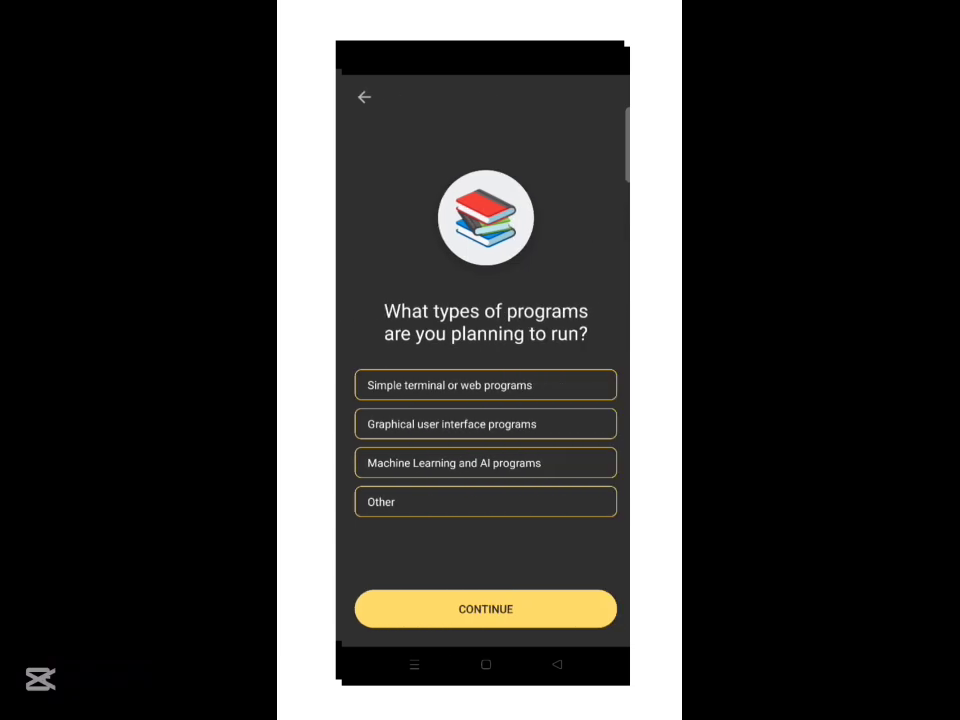
Choose Other as program type, accept default preferences and pass the feature overview
click(485, 501)
click(485, 608)
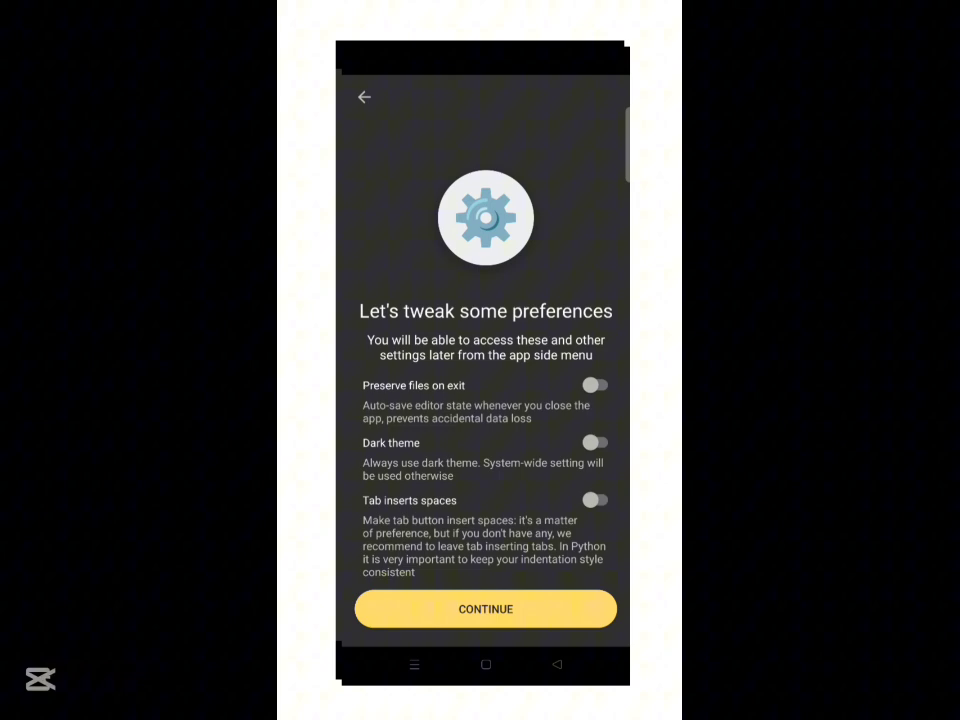
click(485, 608)
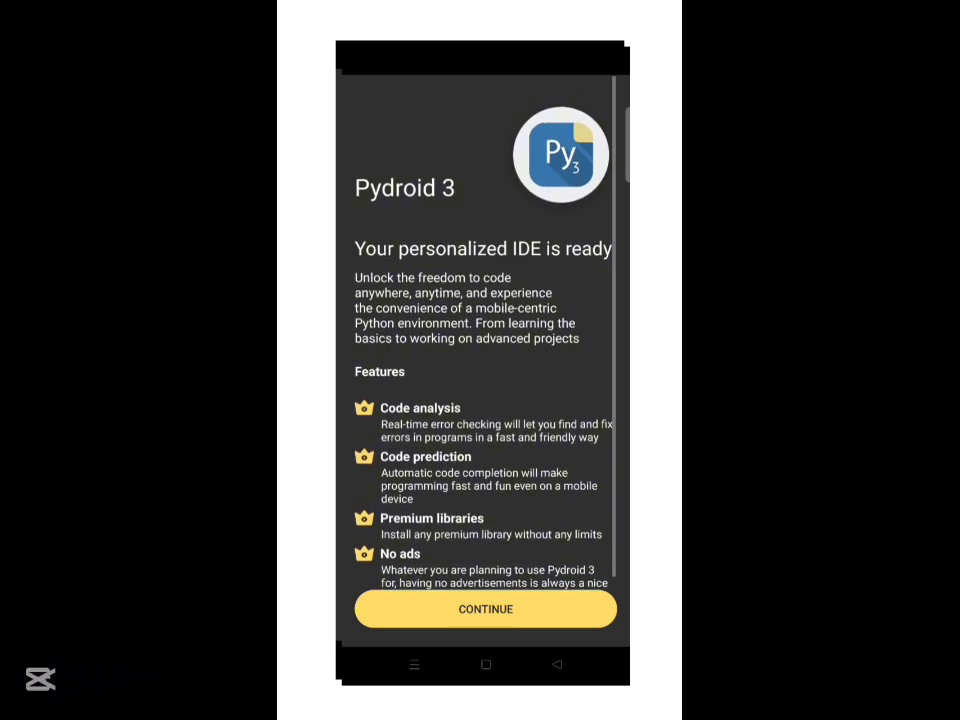
scroll(485, 400, down, 1)
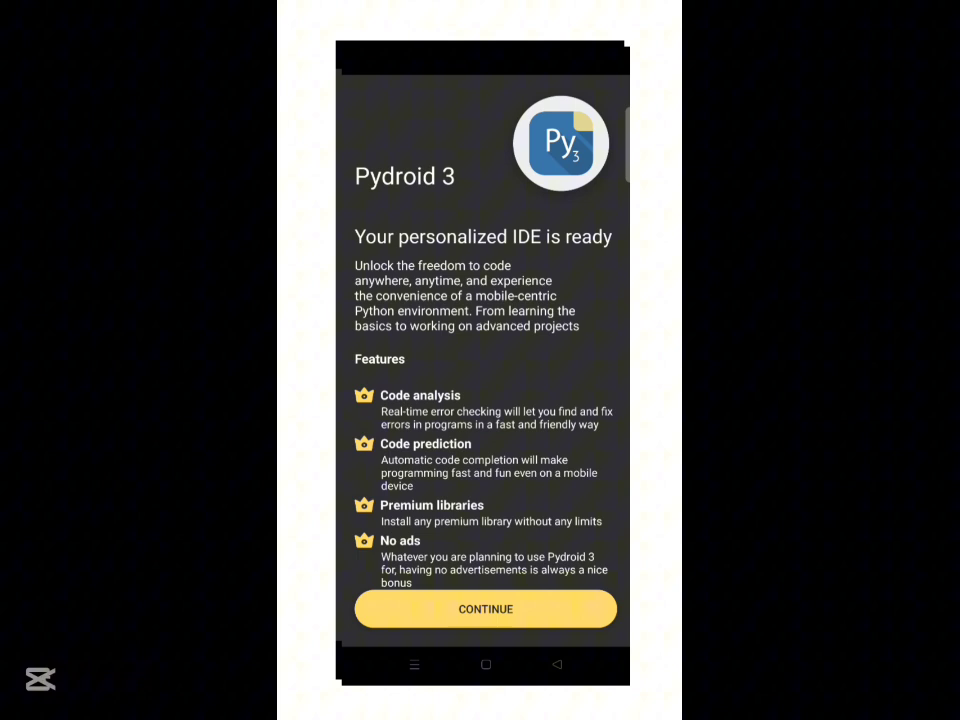
click(485, 608)
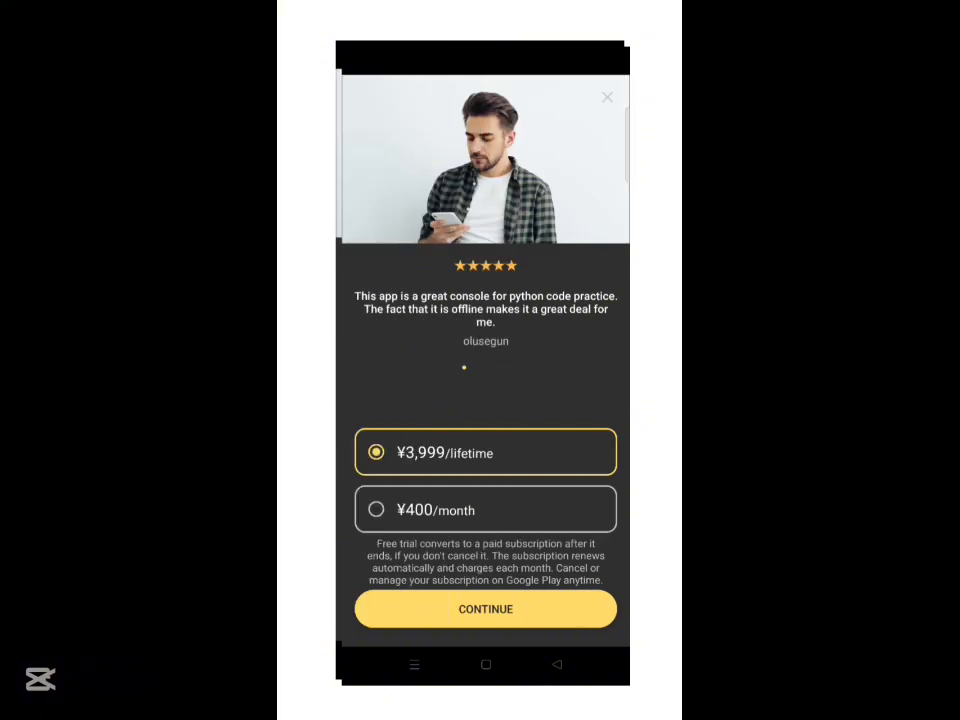
Dismiss the subscription offer, erase the stray 'pydroid 3' text and show the tools drawer
click(607, 97)
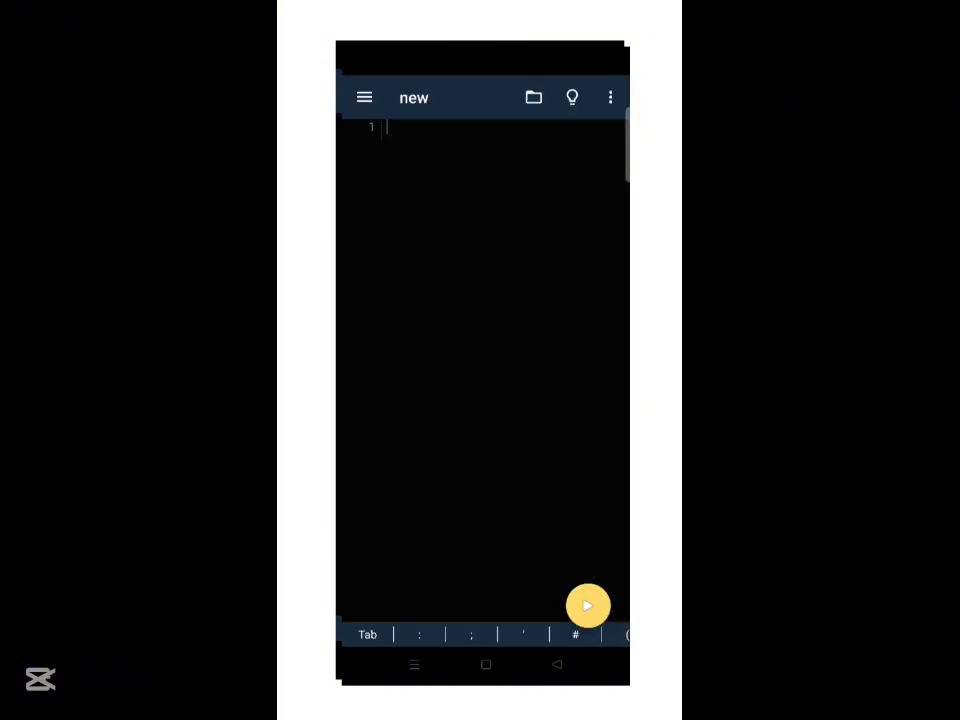
click(480, 250)
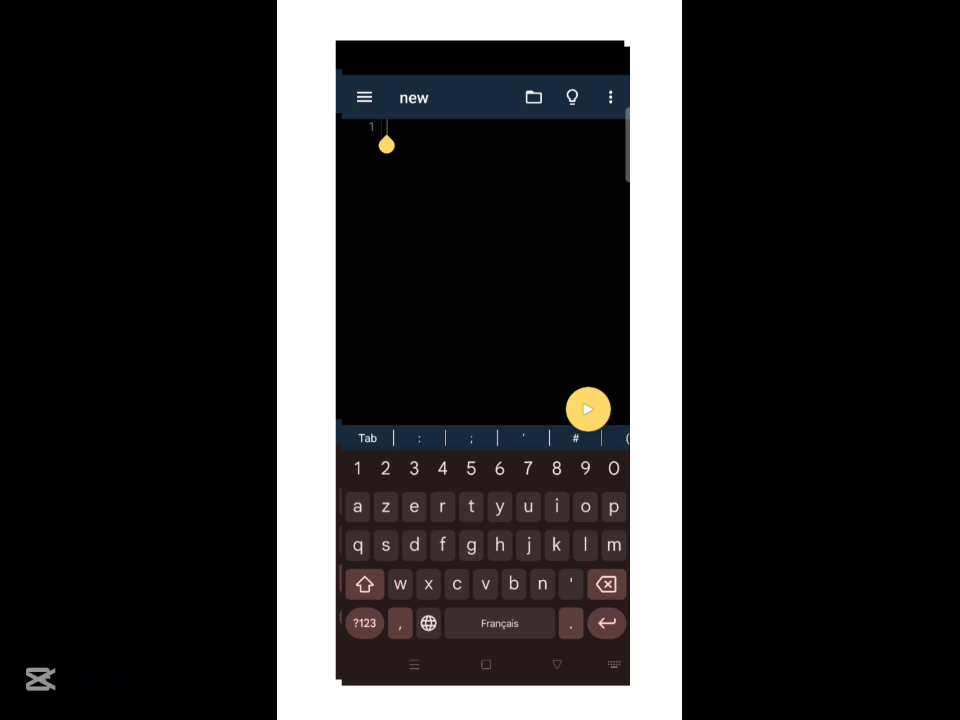
text(pydroi)
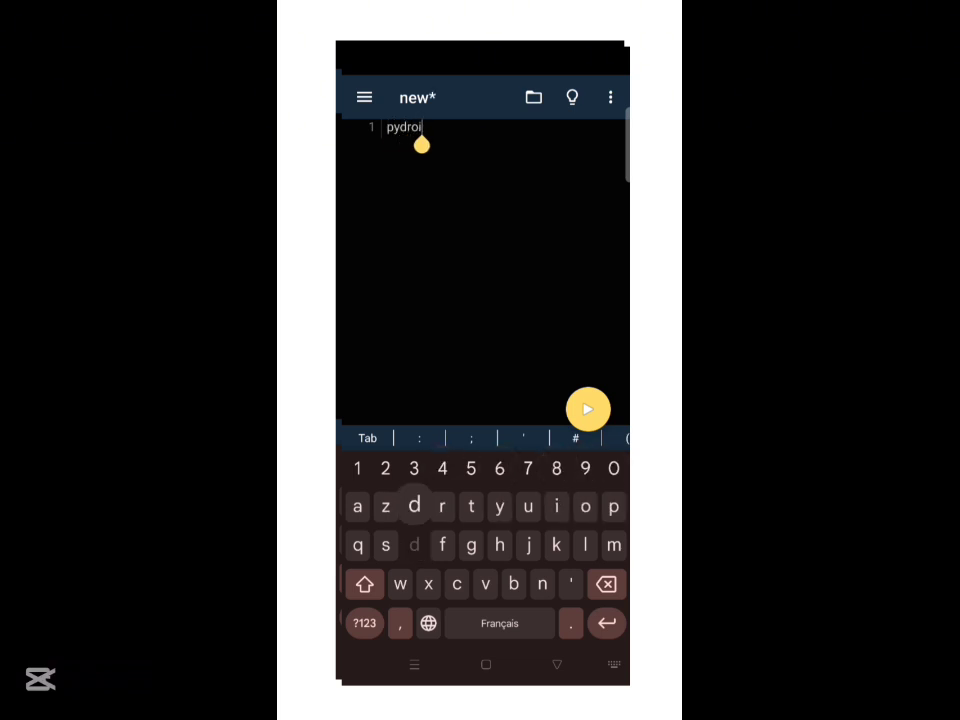
text(d 3)
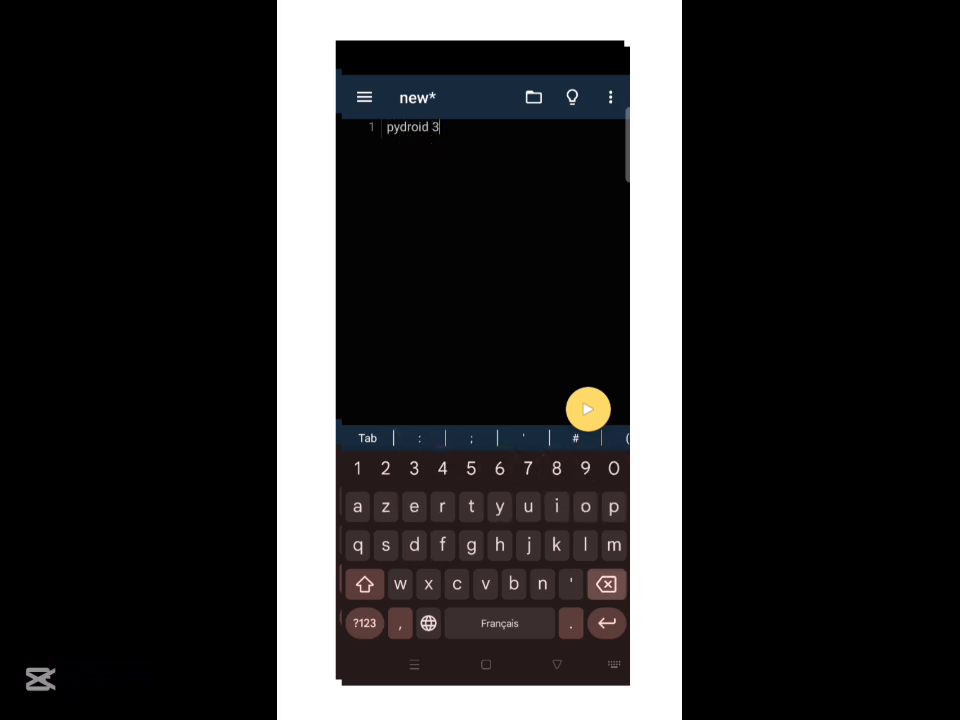
key(BackSpace)
key(BackSpace)
key(BackSpace)
key(BackSpace)
key(BackSpace)
key(Escape)
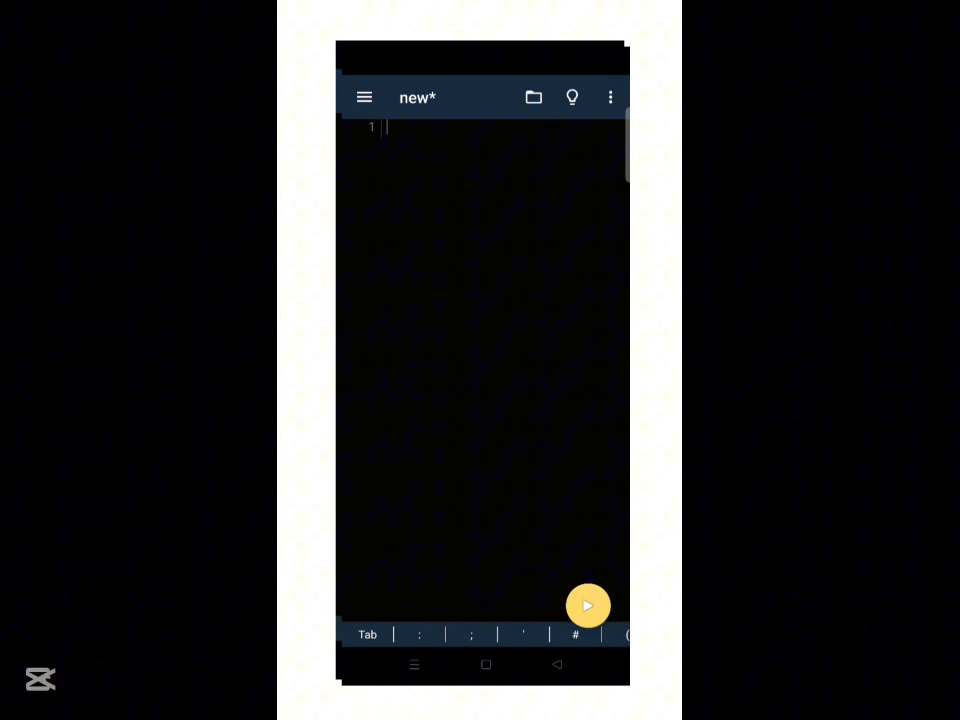
click(364, 97)
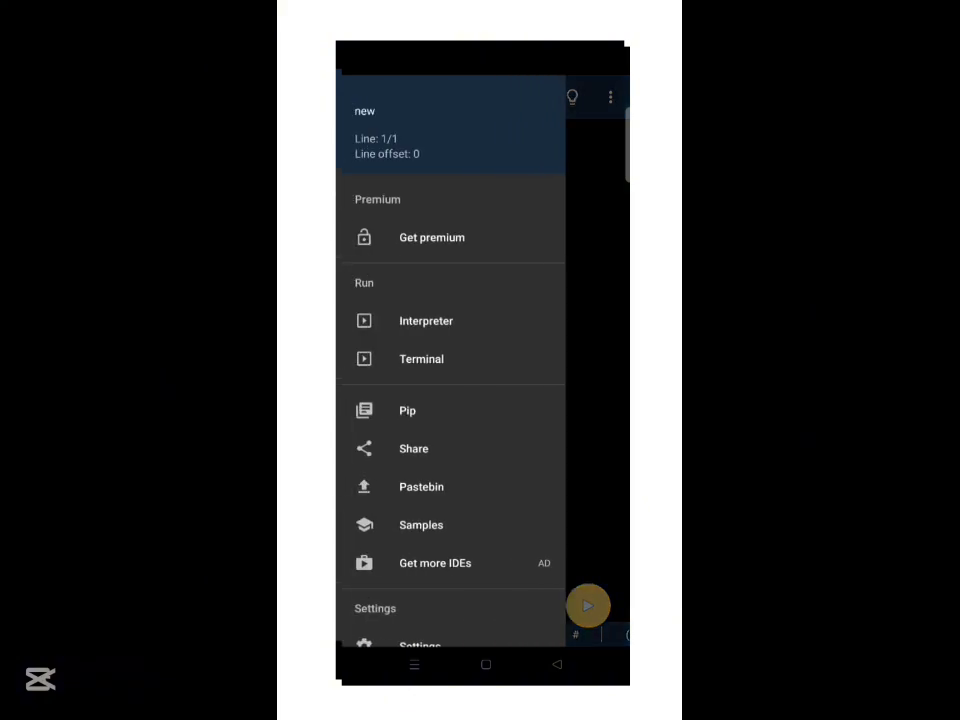
Run 'pip install colorama' in the terminal, then switch to recent apps
click(450, 358)
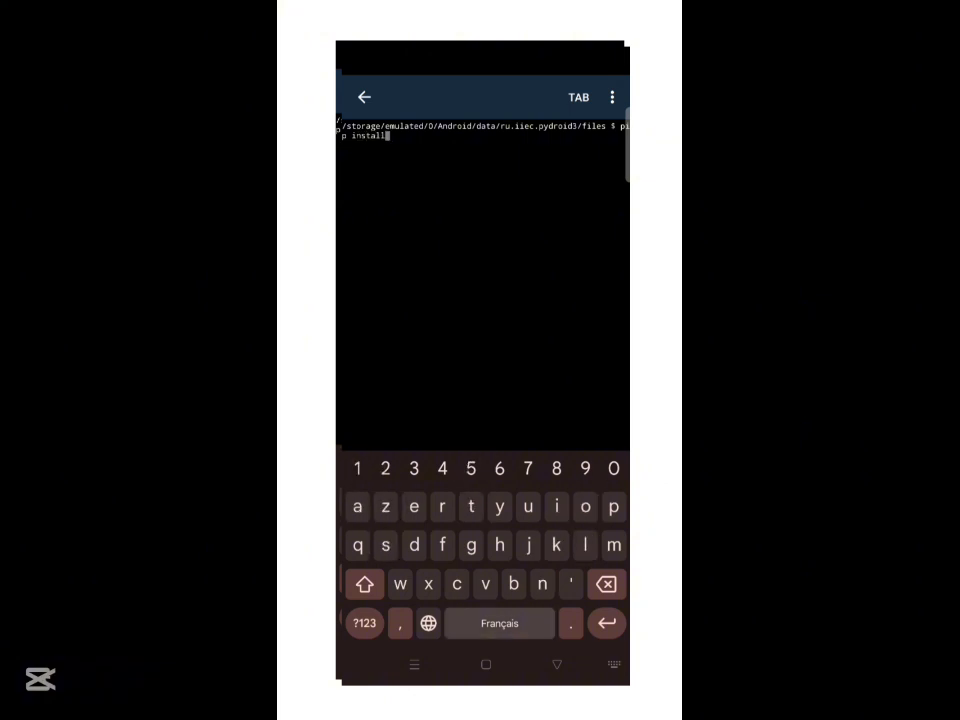
text( c)
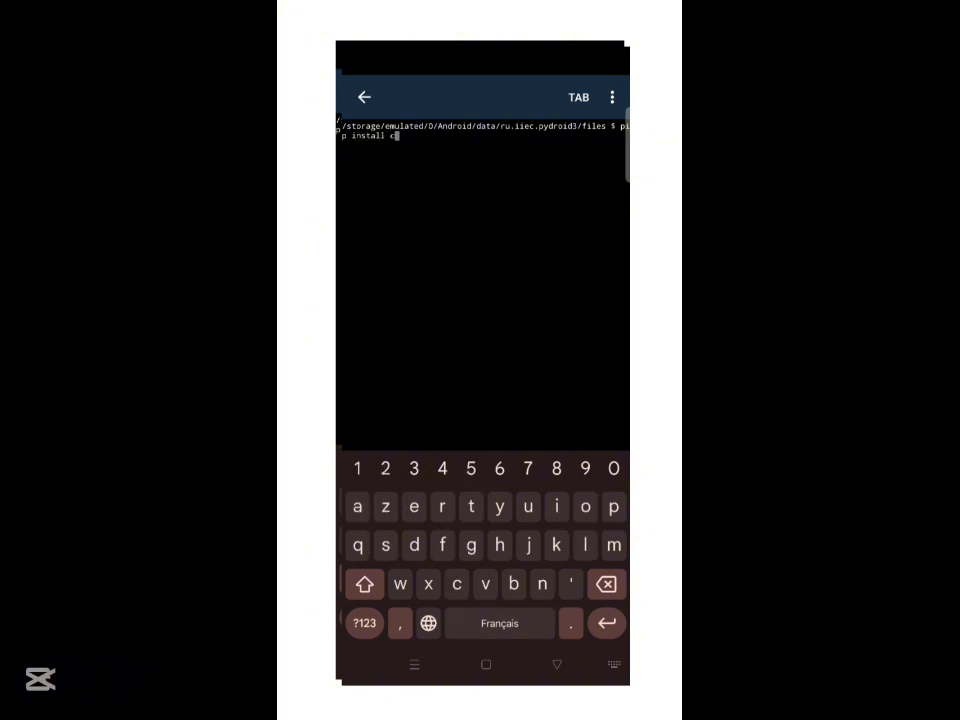
text(olorama)
key(Return)
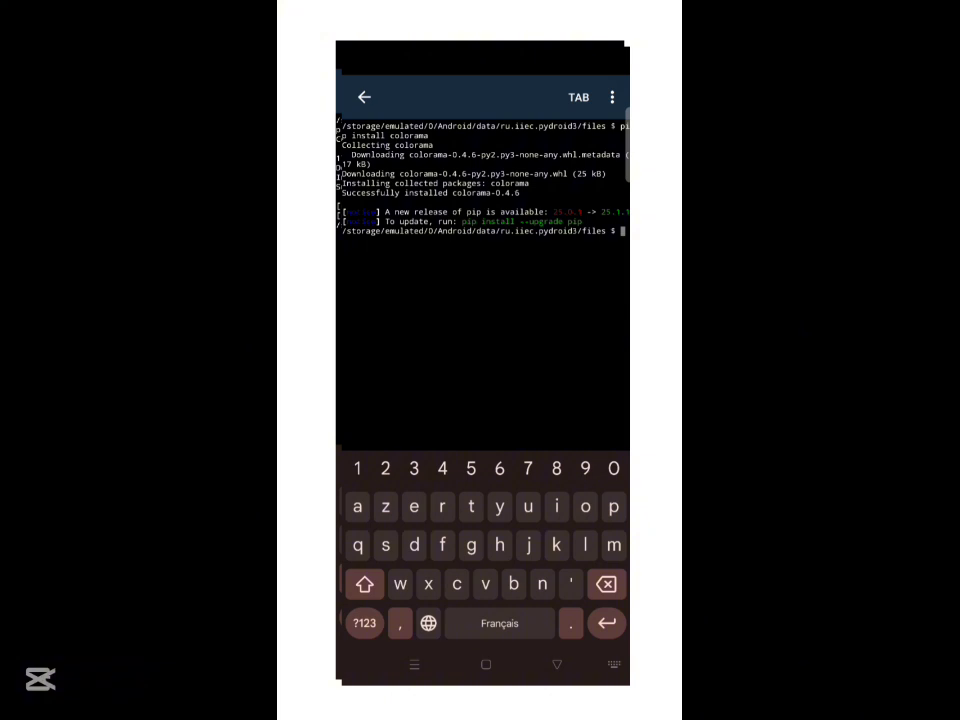
key(Escape)
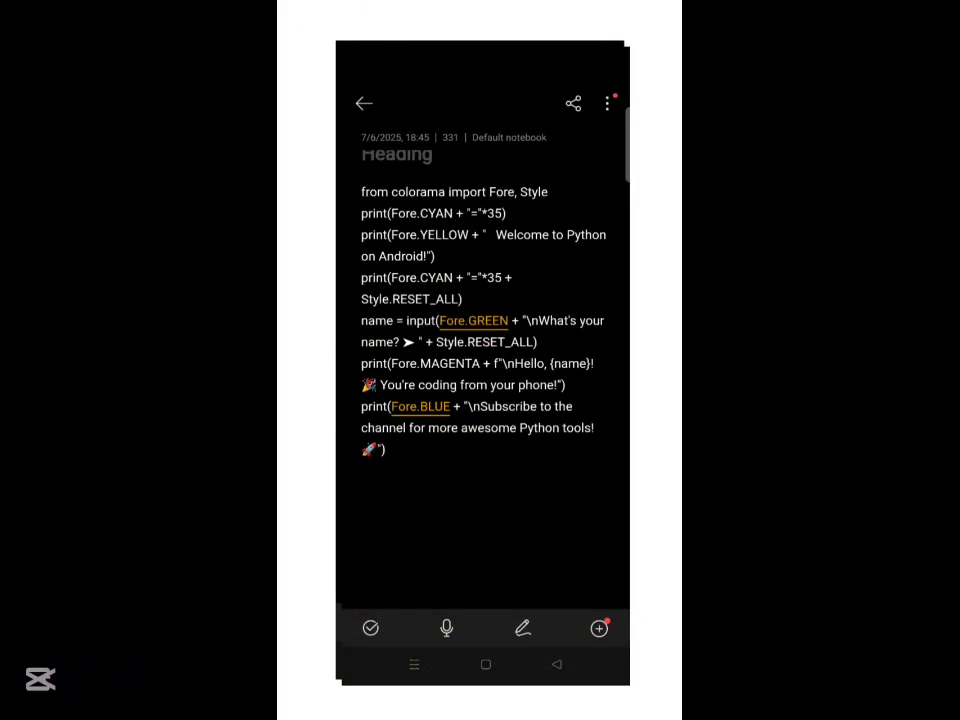
Select all of the colorama script in the note, copy it and return to recent apps
double_click(374, 191)
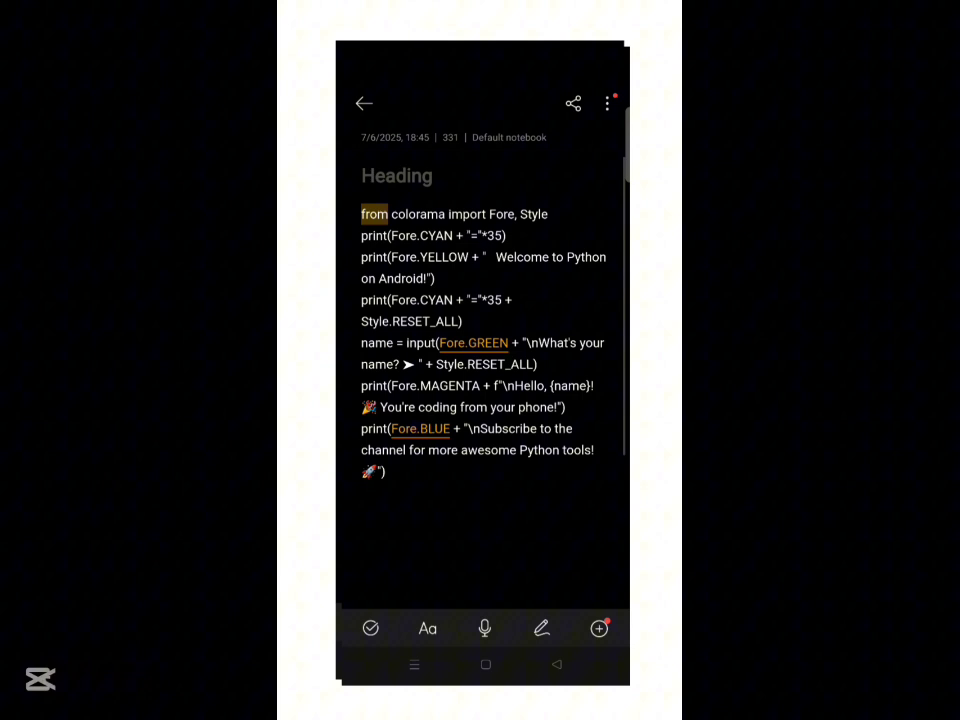
click(525, 176)
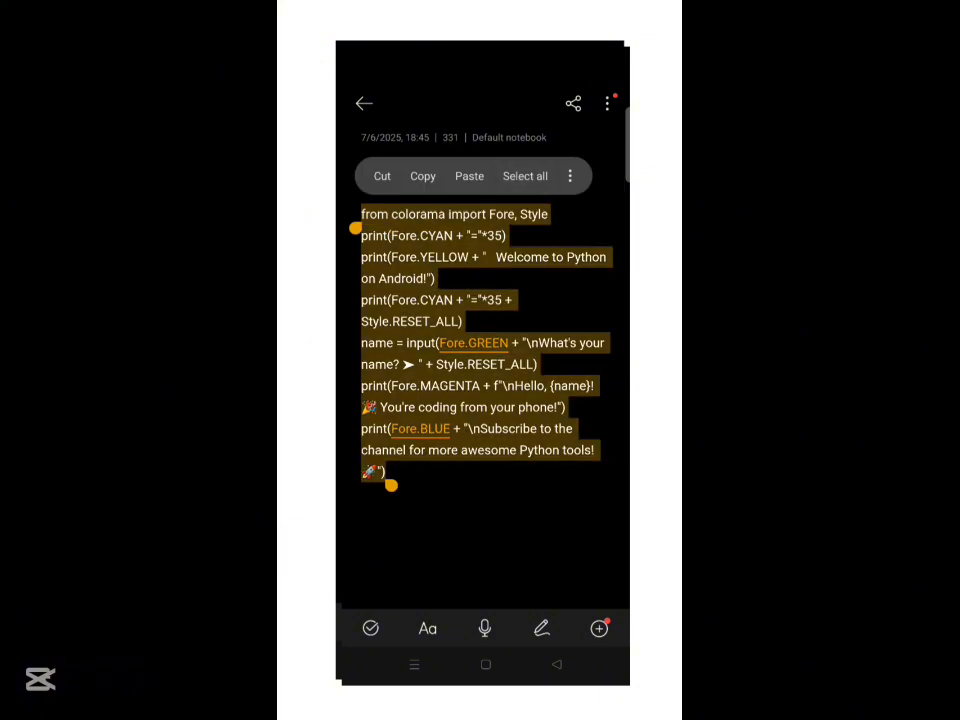
click(423, 176)
key(alt+Tab)
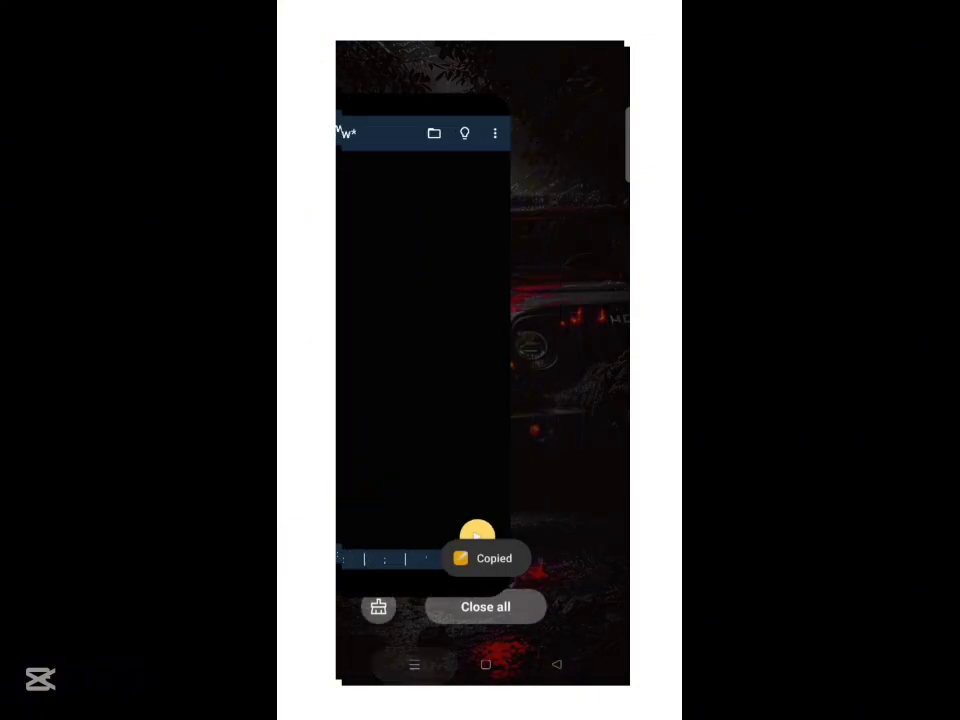
Paste the seven-line colorama welcome script into the Pydroid editor and run it
click(425, 330)
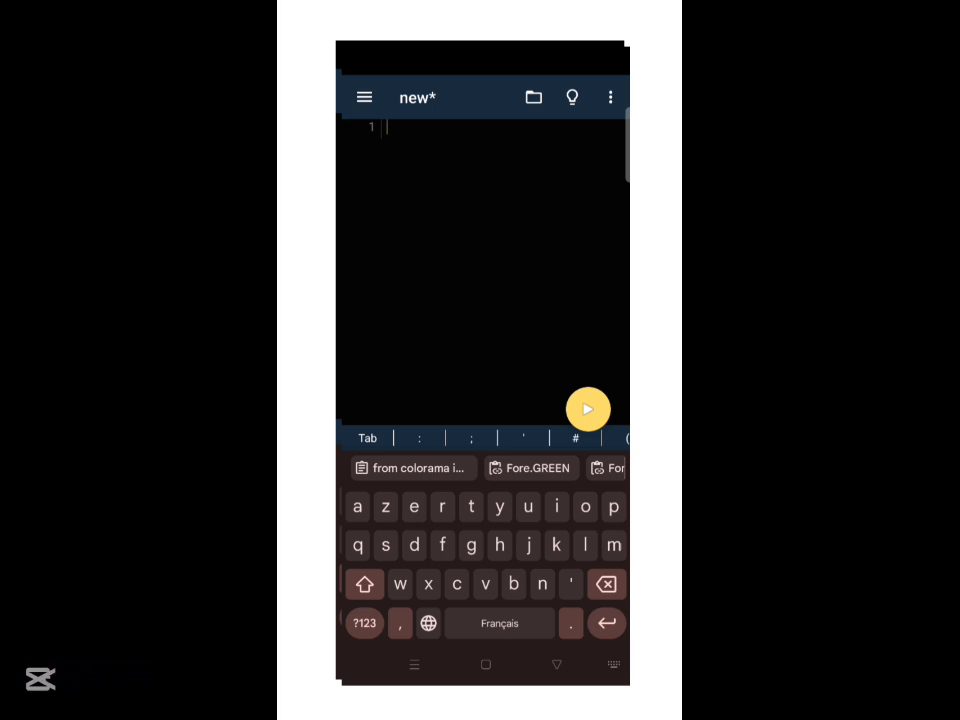
click(410, 468)
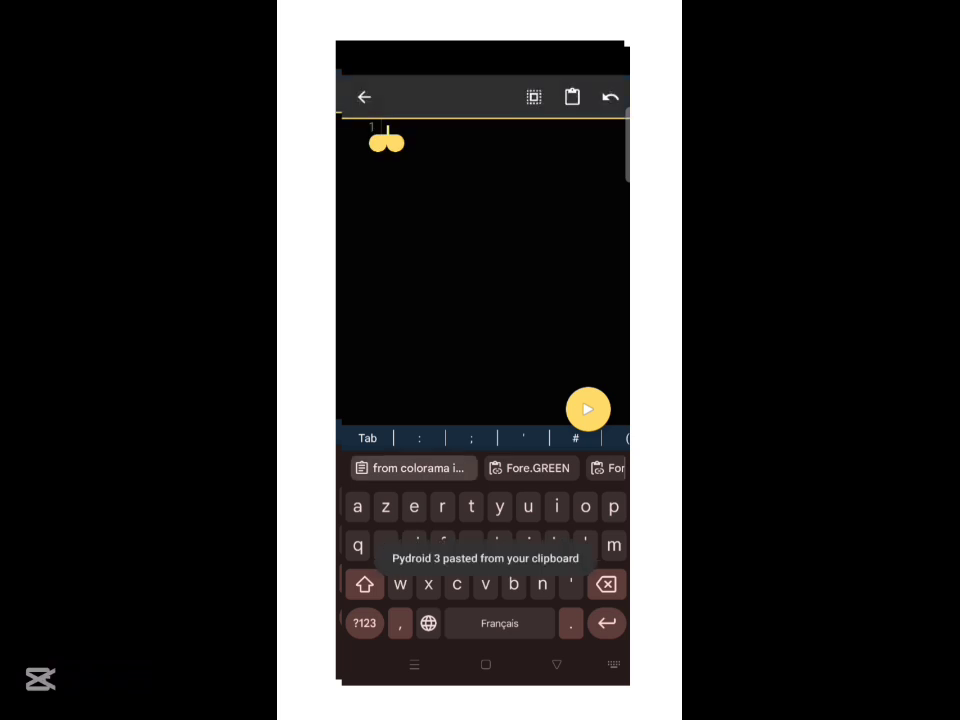
key(Escape)
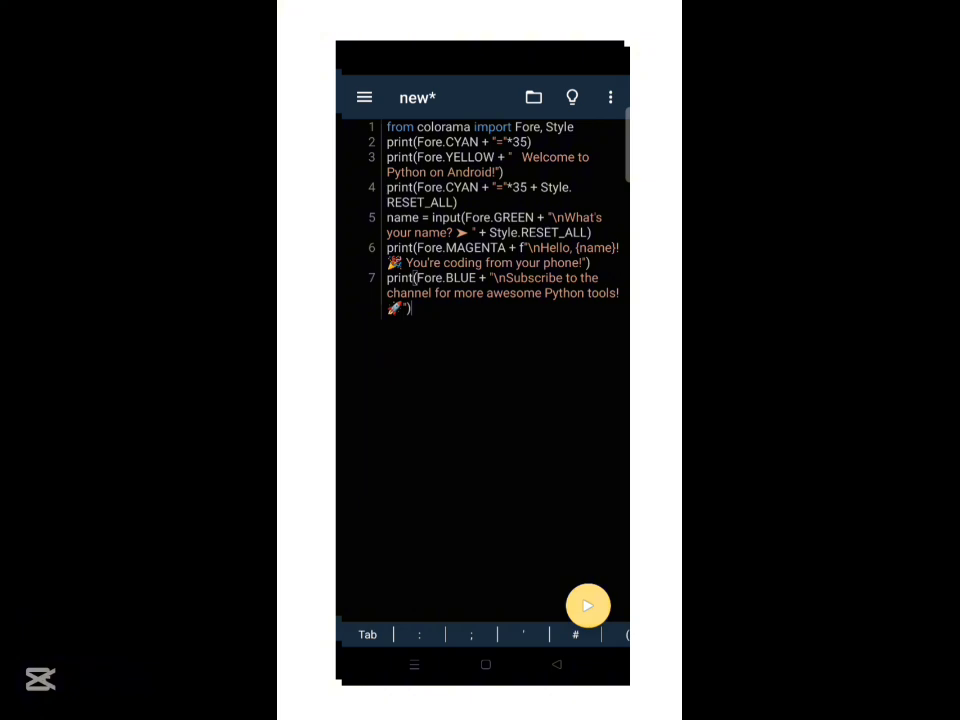
click(588, 604)
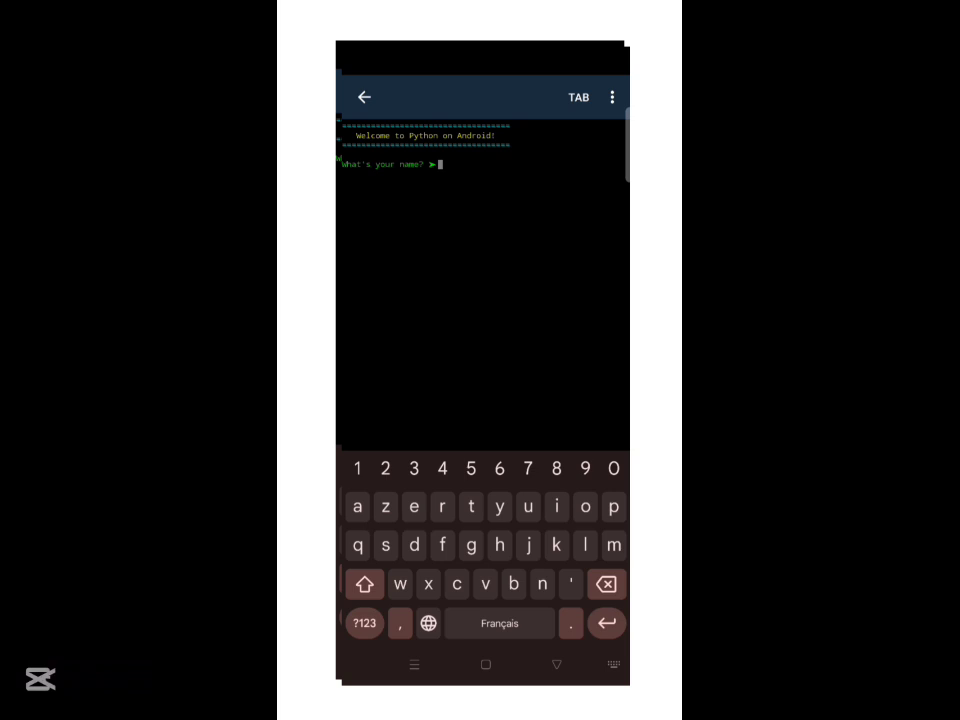
text(python)
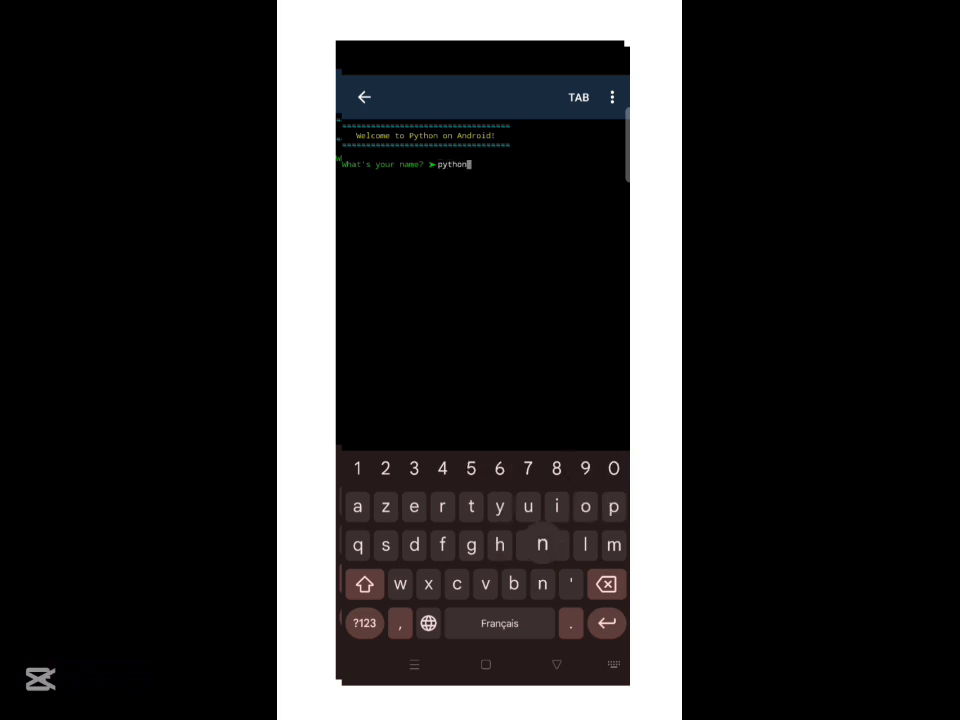
text( on andro)
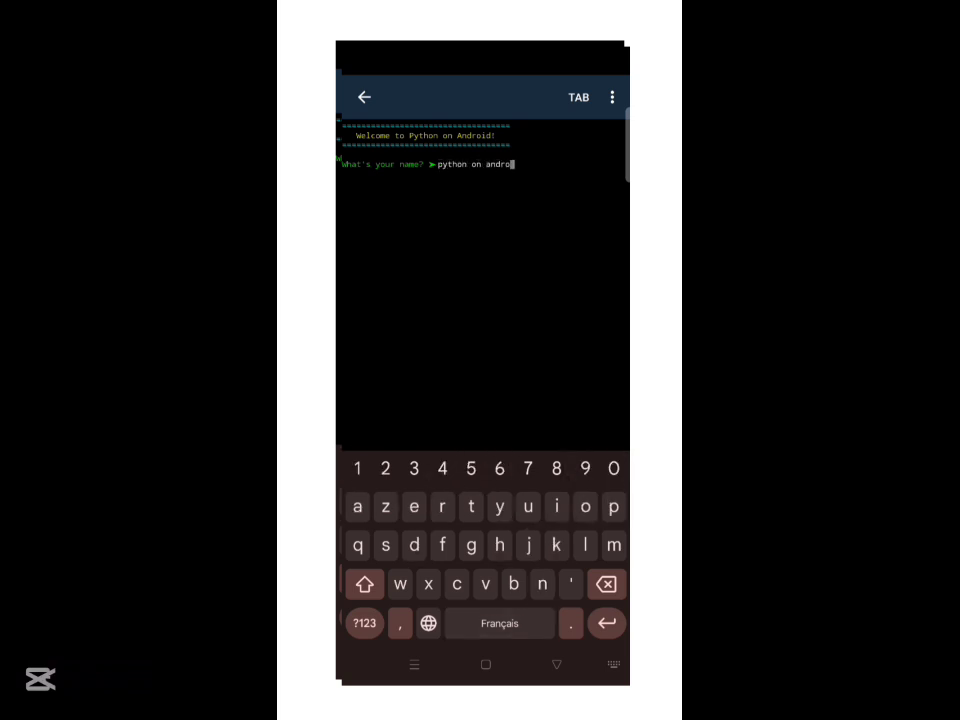
text(id)
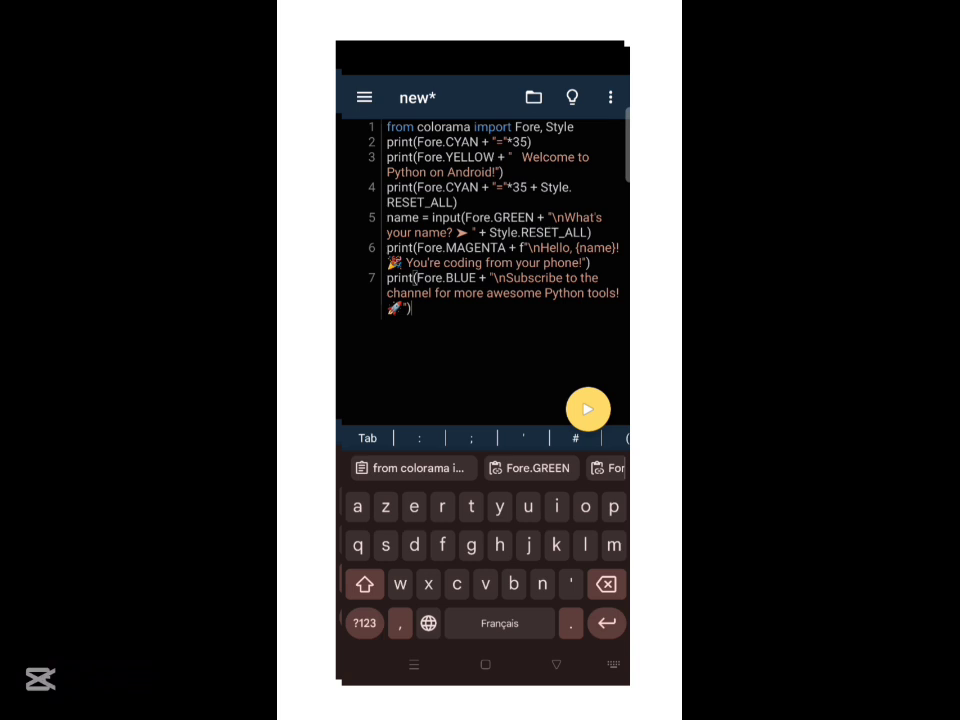
Bring up the file menu with Save and Save as for the welcome script
click(533, 97)
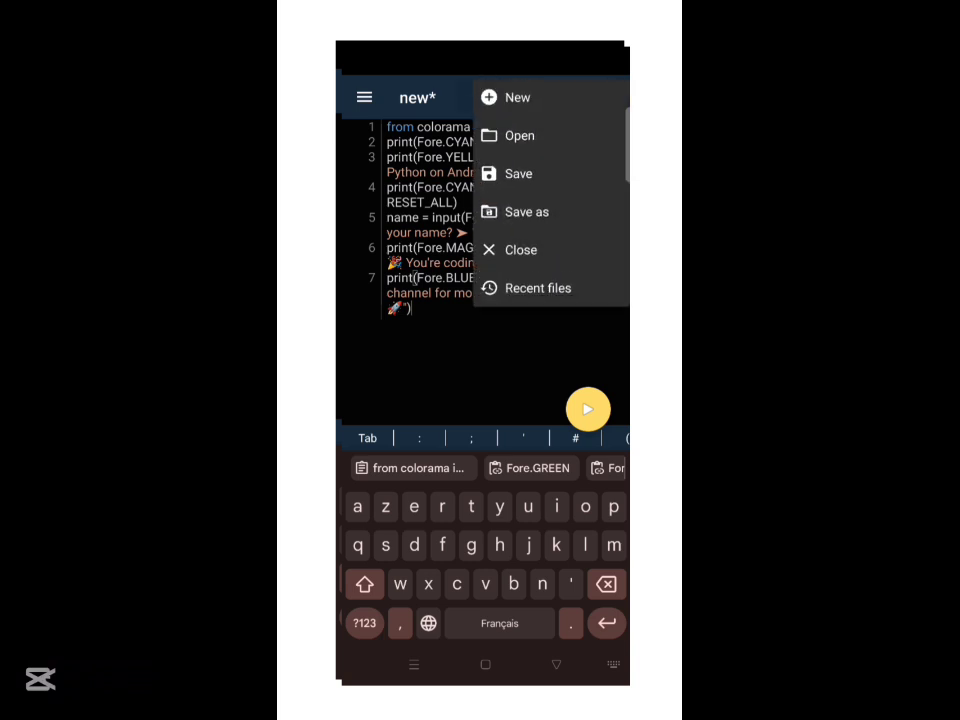